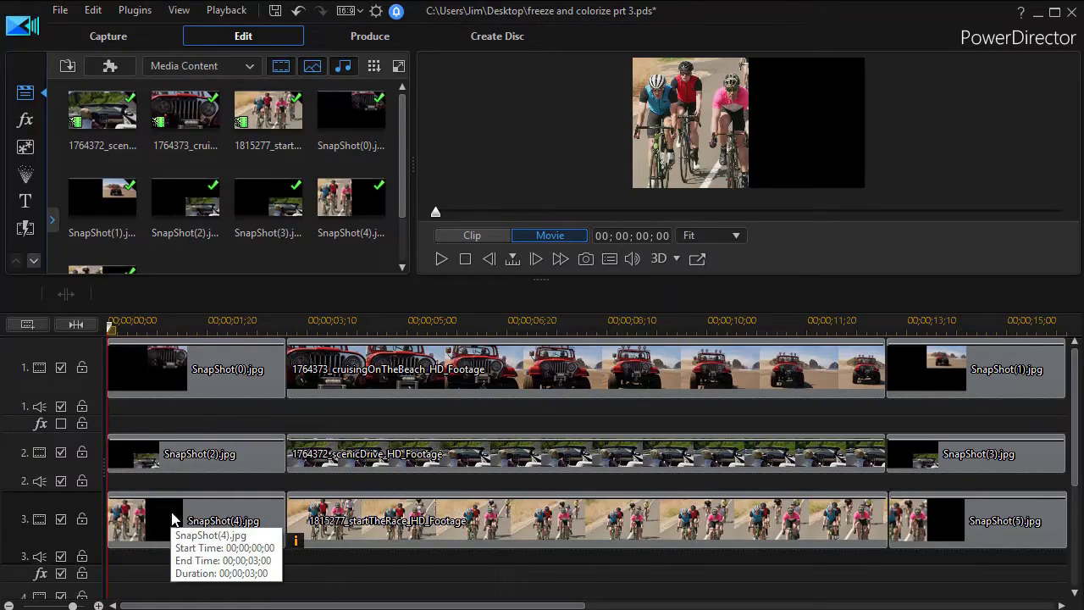
# Step: Chroma-key out SnapShot(4).jpg's black area so the convertible shows in the lower-right quarter
pyautogui.click(222, 523)
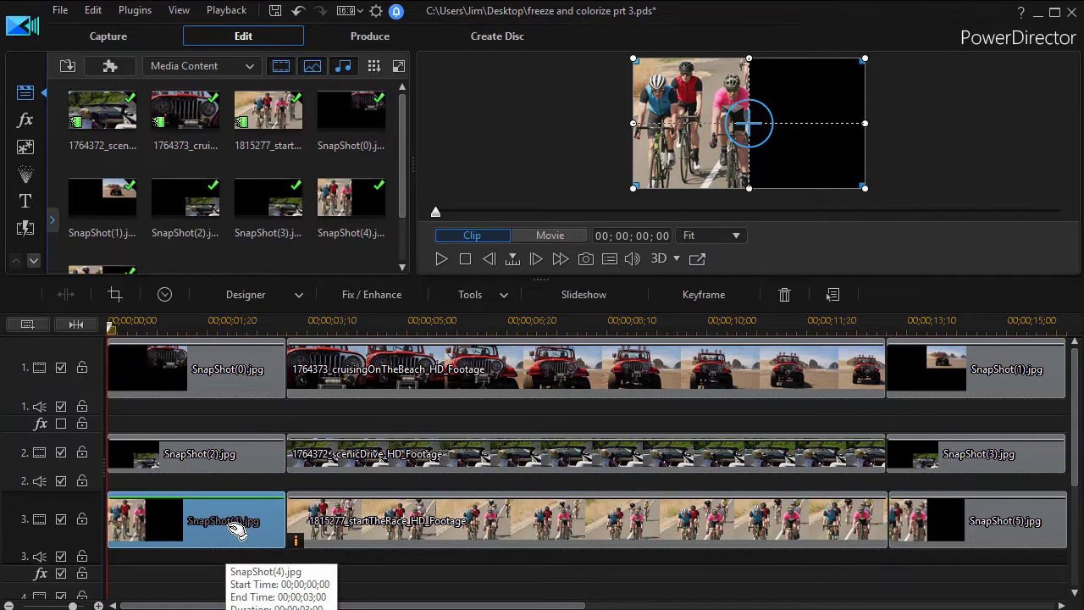
pyautogui.doubleClick(234, 526)
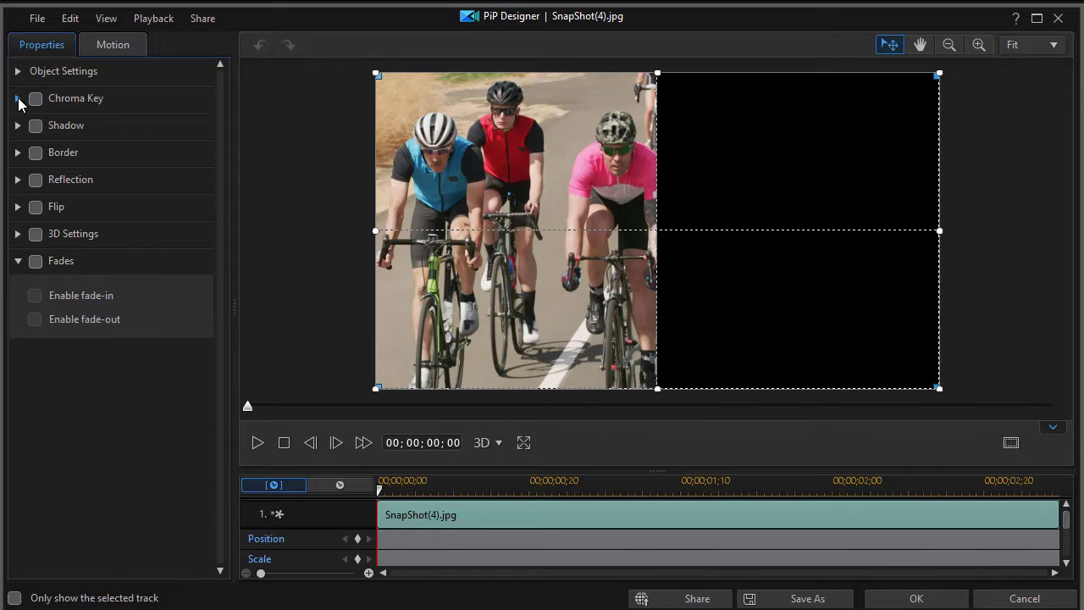
pyautogui.click(18, 99)
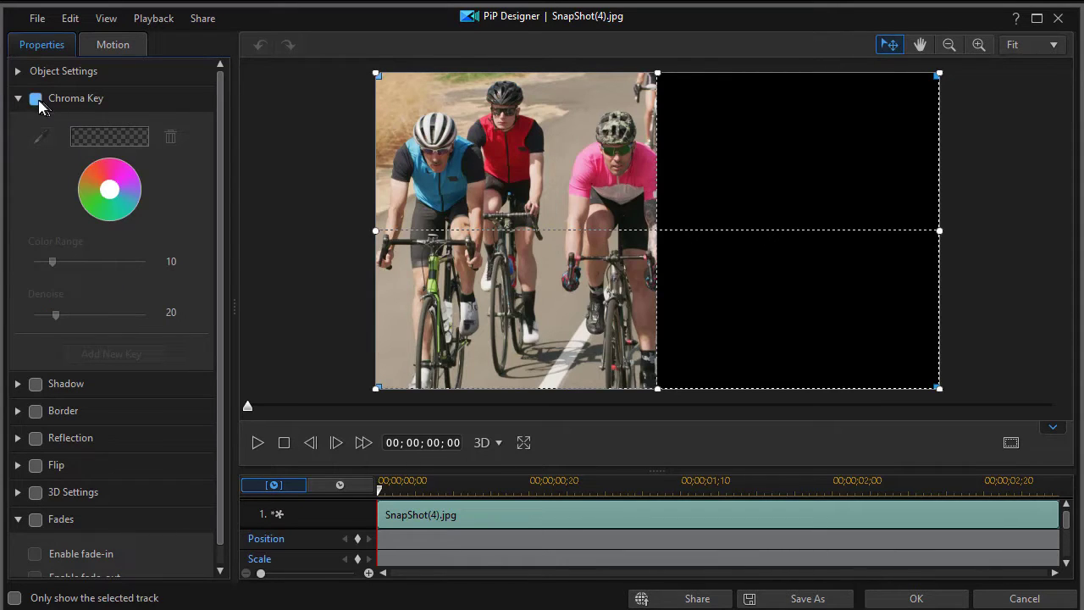
pyautogui.click(35, 100)
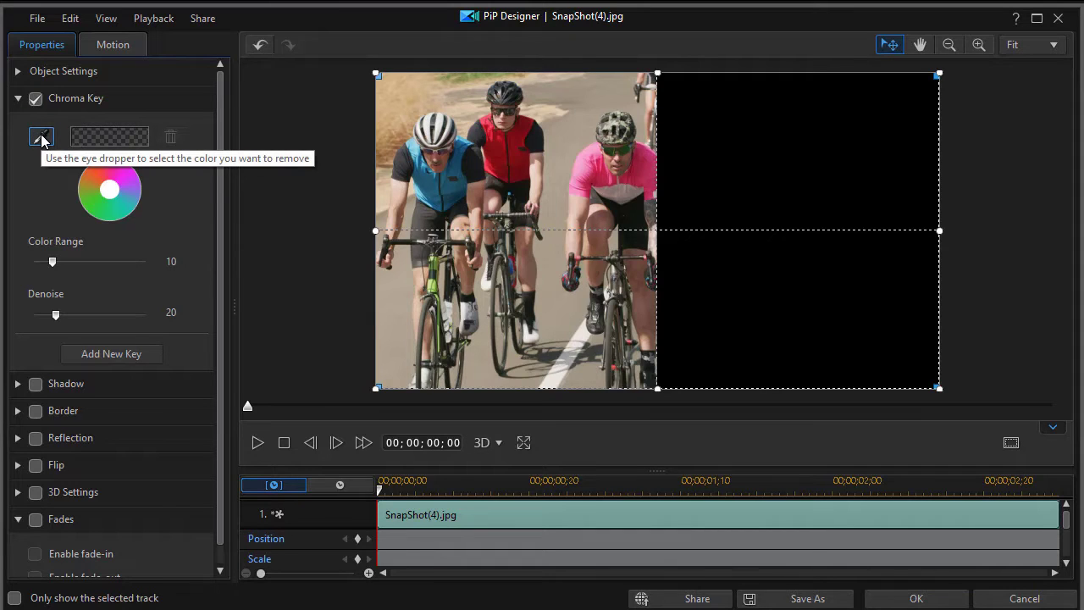
pyautogui.click(41, 140)
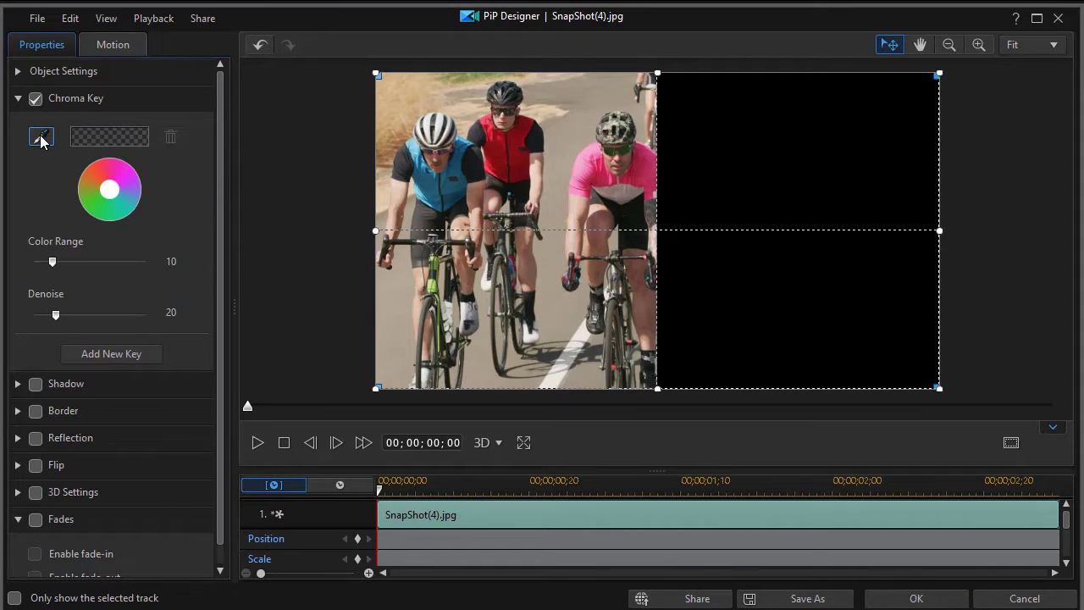
pyautogui.click(787, 195)
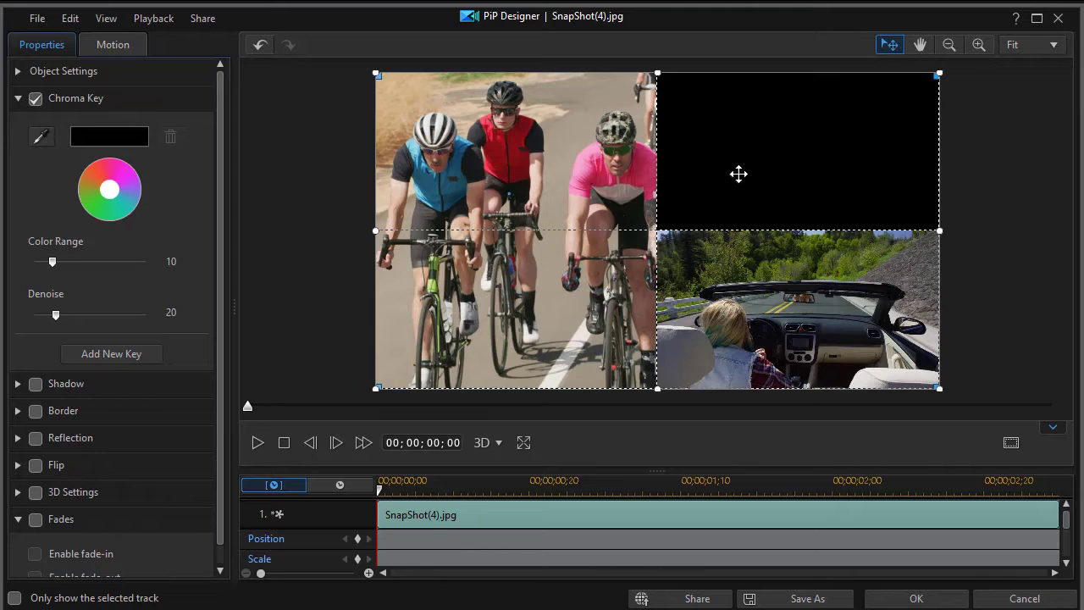
pyautogui.click(915, 596)
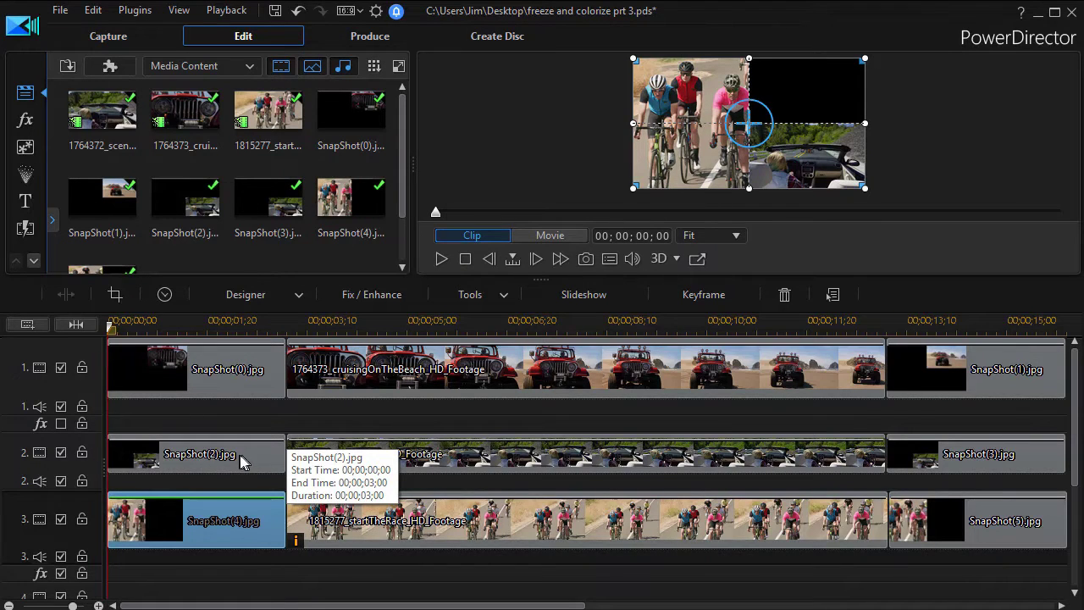
# Step: Apply a black chroma key to SnapShot(2).jpg on track 2 using the eyedropper
pyautogui.click(240, 460)
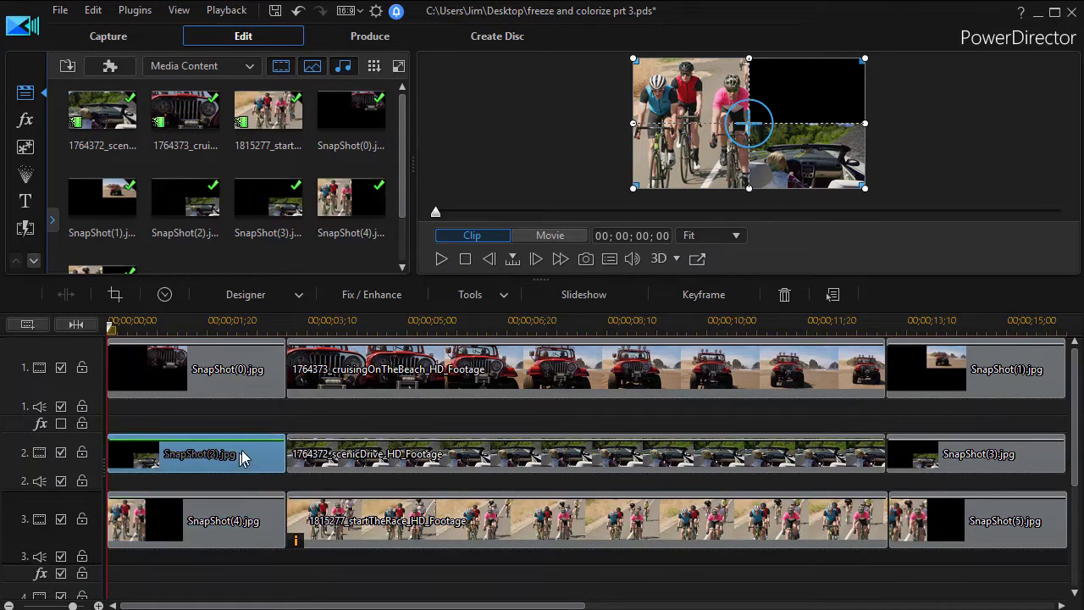
pyautogui.doubleClick(241, 457)
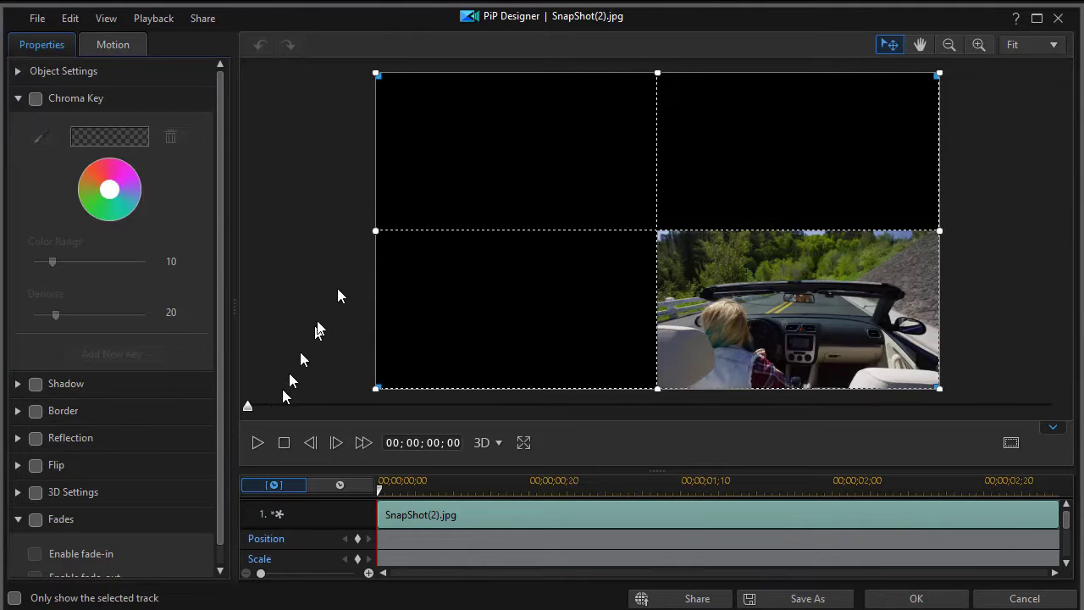
pyautogui.click(37, 99)
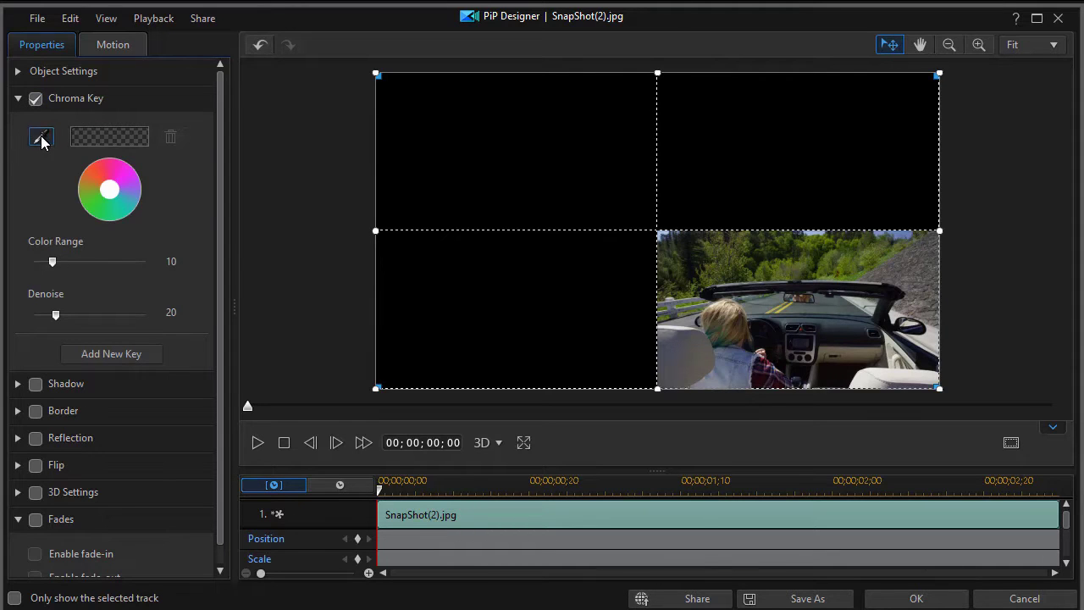
pyautogui.click(41, 137)
pyautogui.click(542, 136)
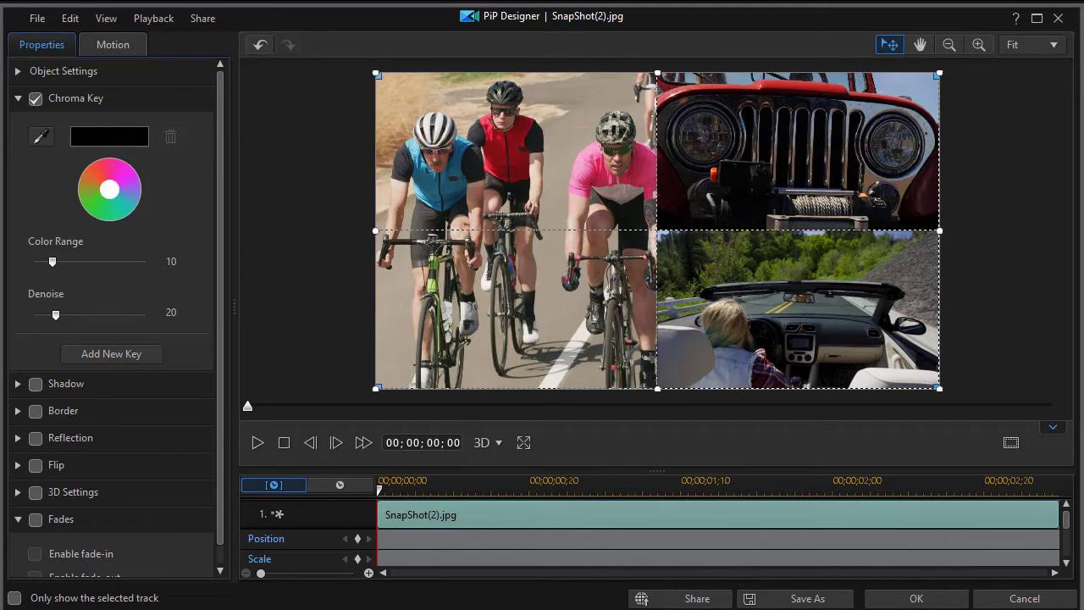
pyautogui.click(954, 604)
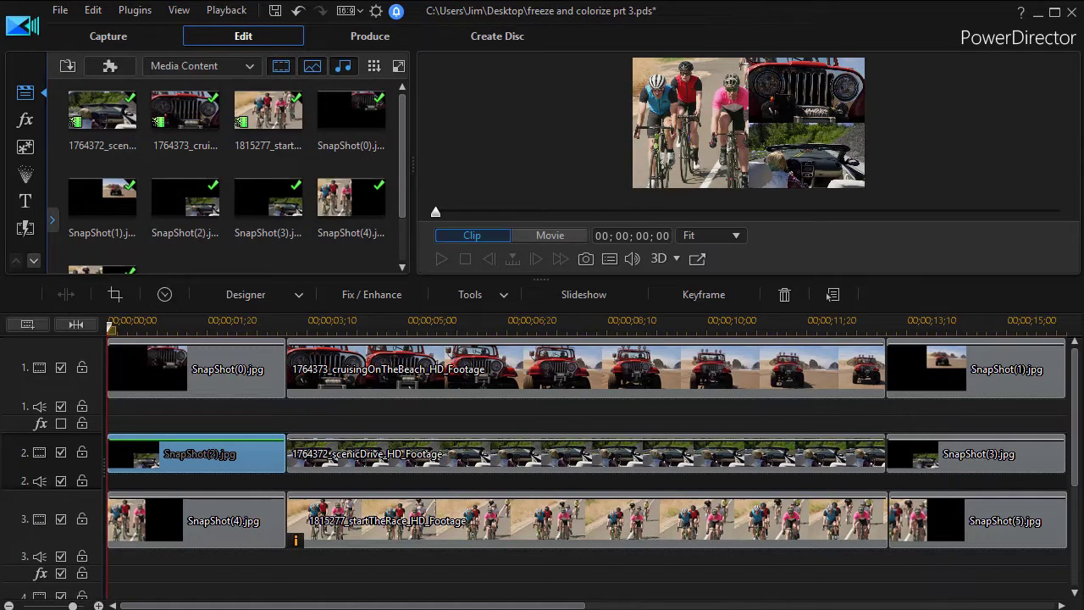
# Step: Chroma-key out the black in SnapShot(5).jpg at the end of track 3
pyautogui.click(995, 530)
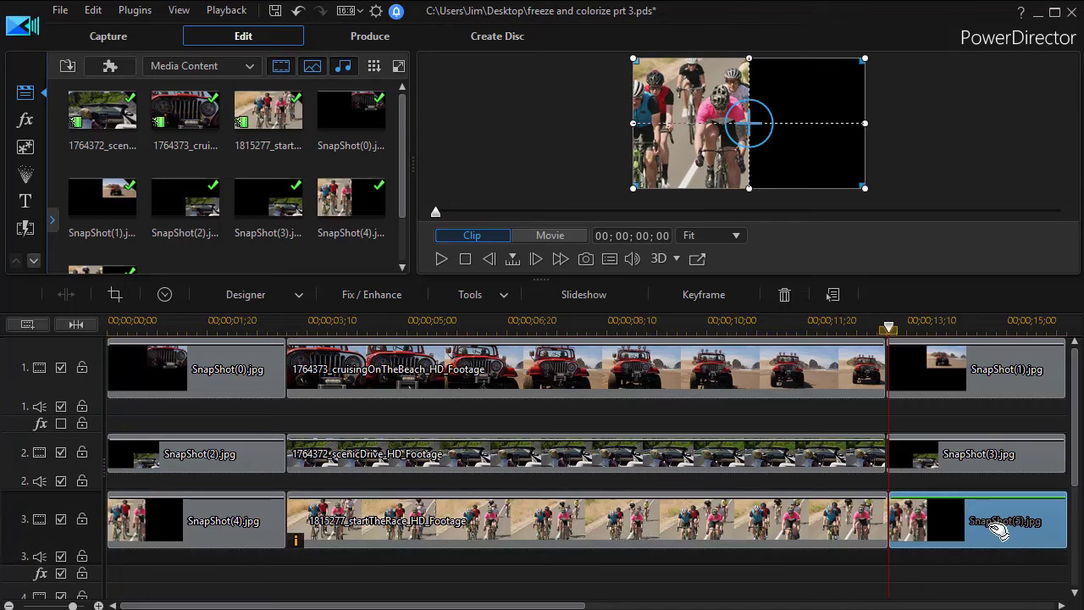
pyautogui.doubleClick(991, 526)
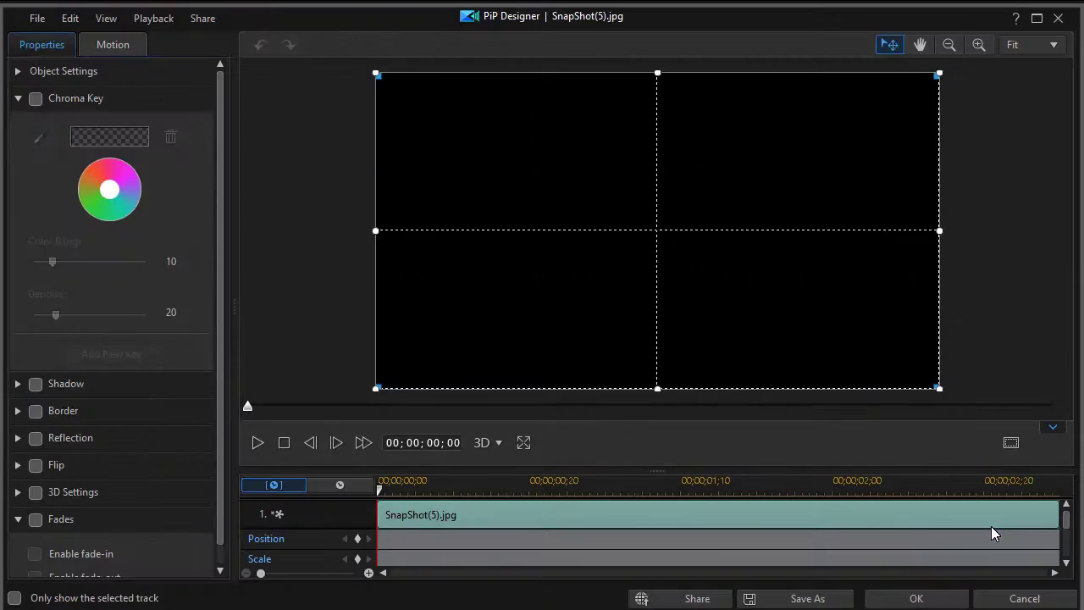
pyautogui.click(34, 100)
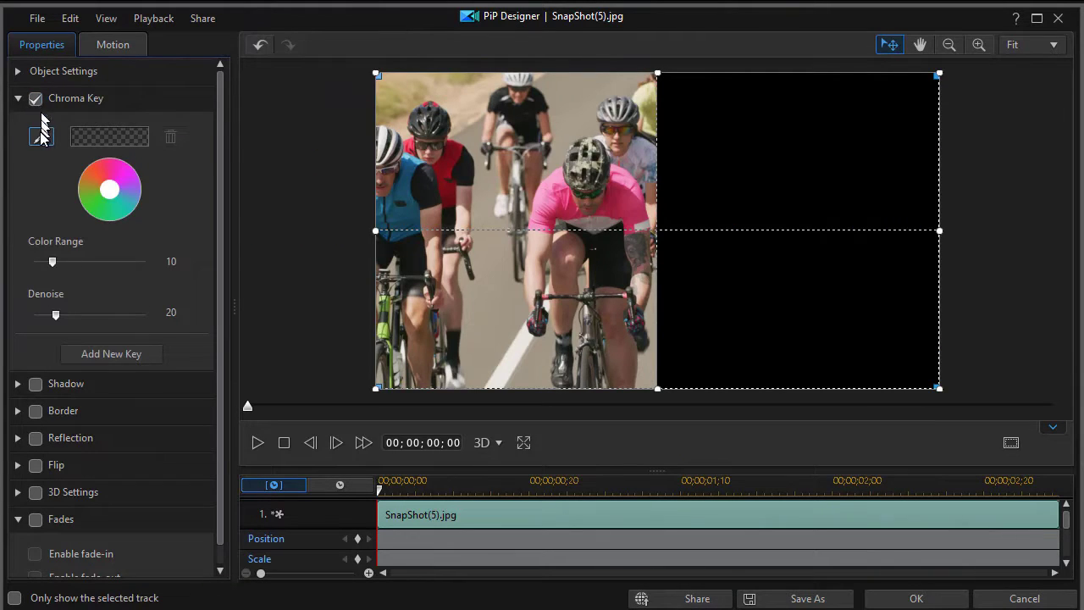
pyautogui.click(40, 137)
pyautogui.click(821, 170)
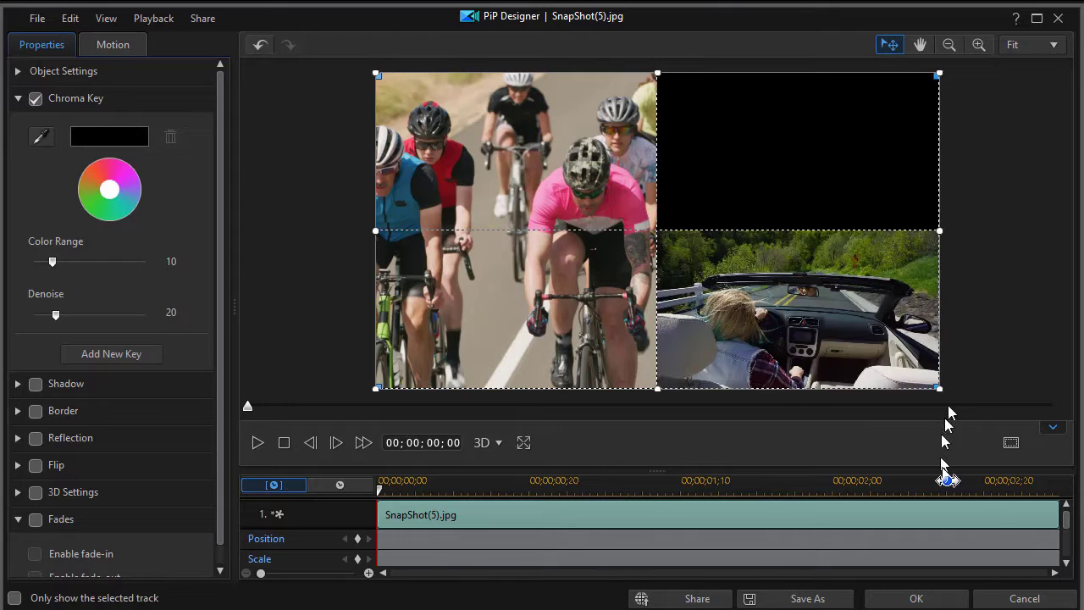
pyautogui.click(932, 601)
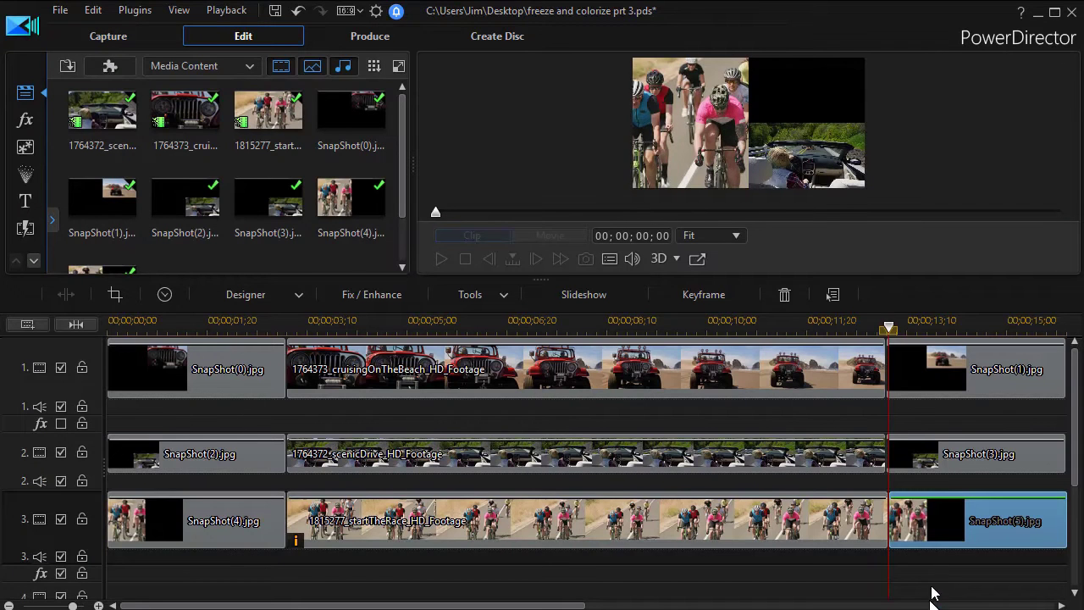
# Step: Chroma-key out the black in SnapShot(3).jpg at the end of track 2
pyautogui.click(968, 461)
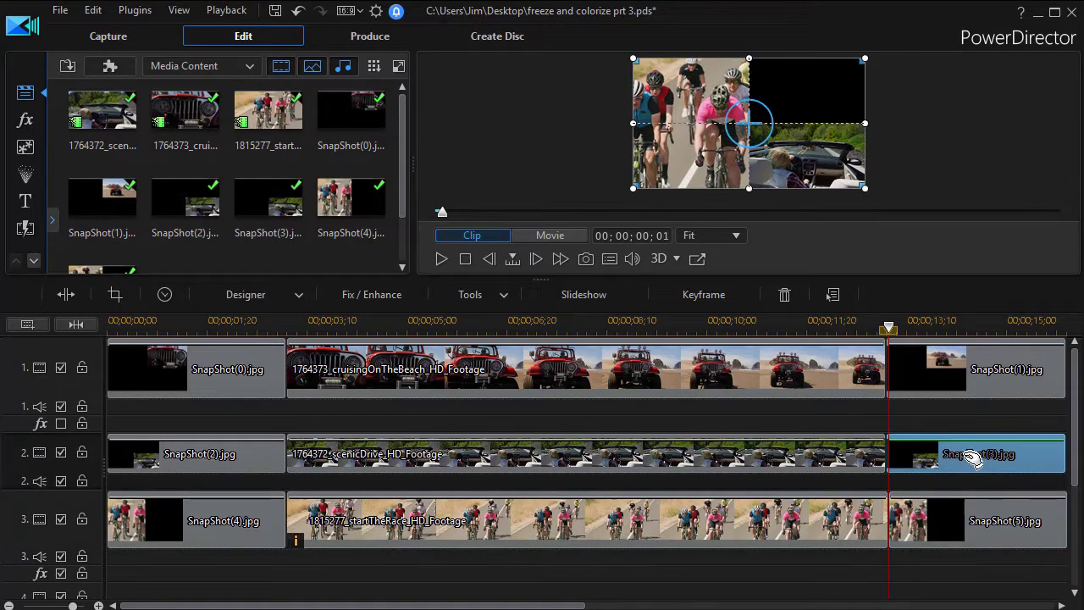
pyautogui.doubleClick(968, 462)
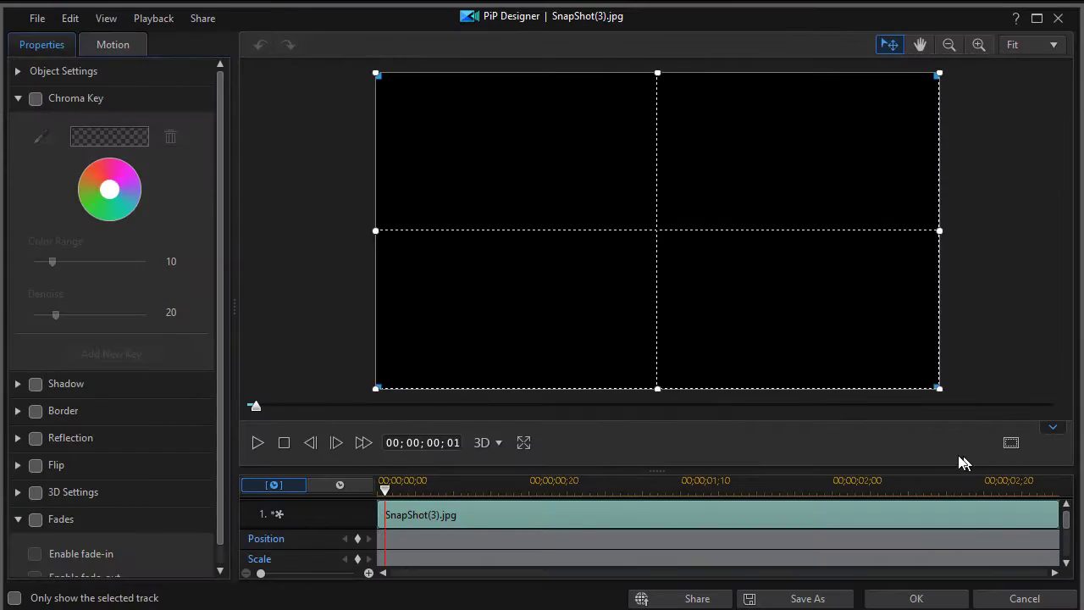
pyautogui.click(35, 99)
pyautogui.click(41, 135)
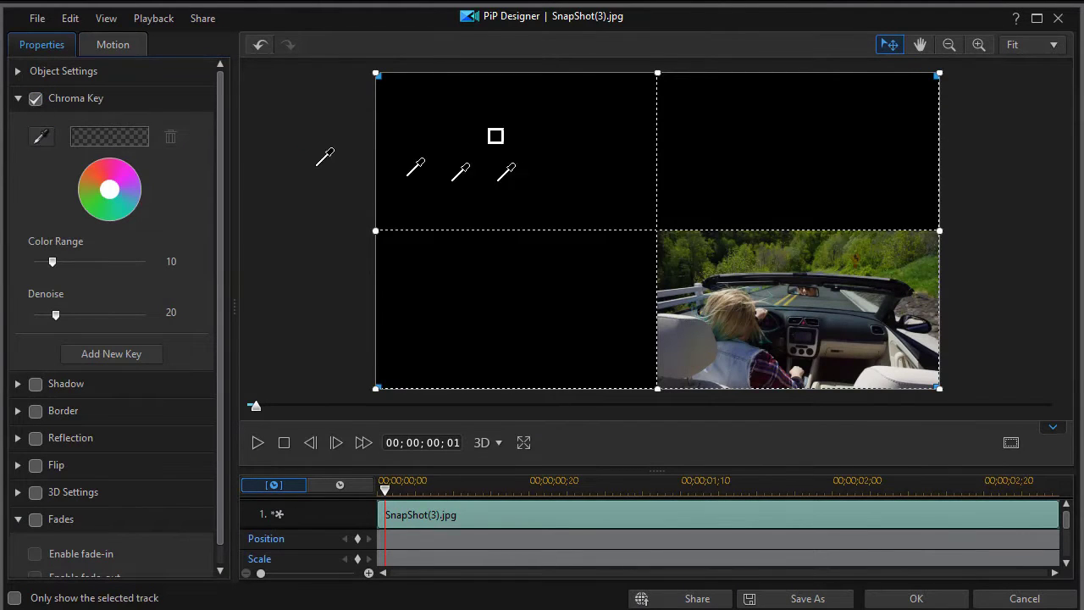
pyautogui.click(559, 185)
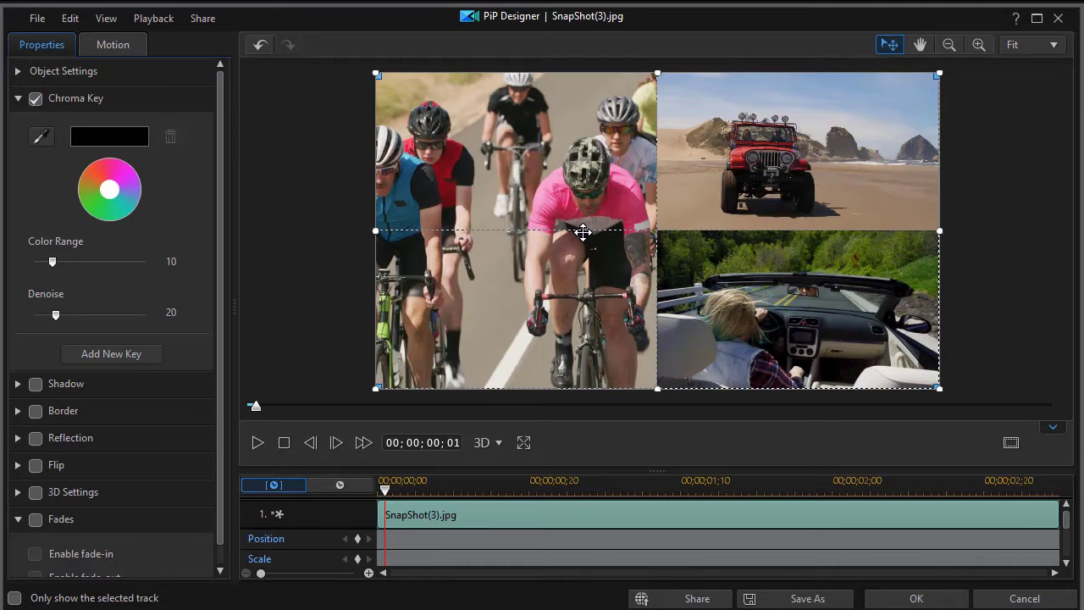
pyautogui.click(957, 606)
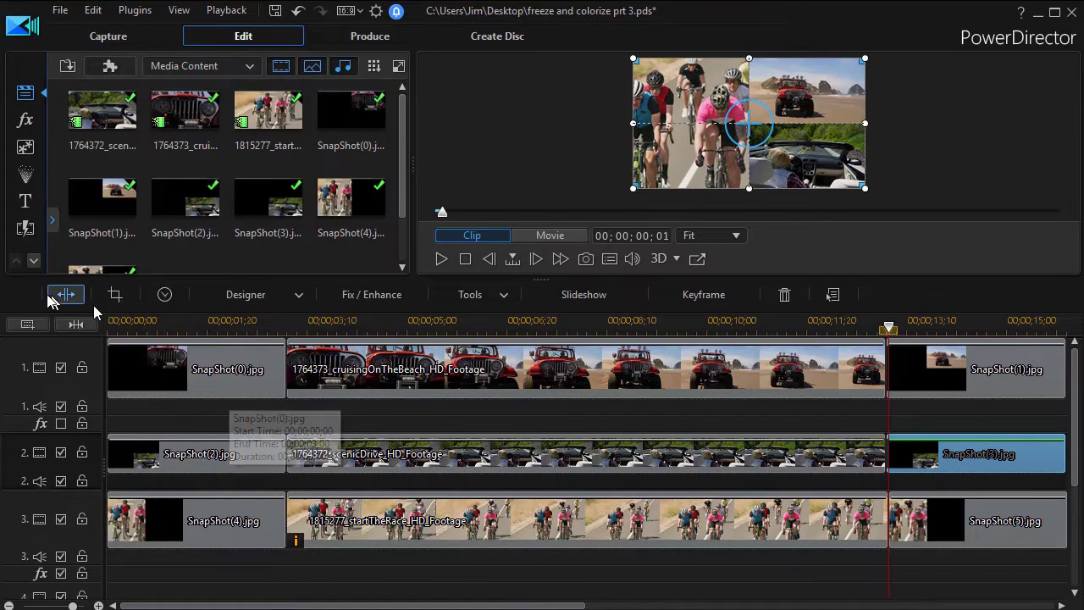
# Step: Switch the preview to the whole movie, enlarge it, and play the collage from 00;00;00;00
pyautogui.click(465, 258)
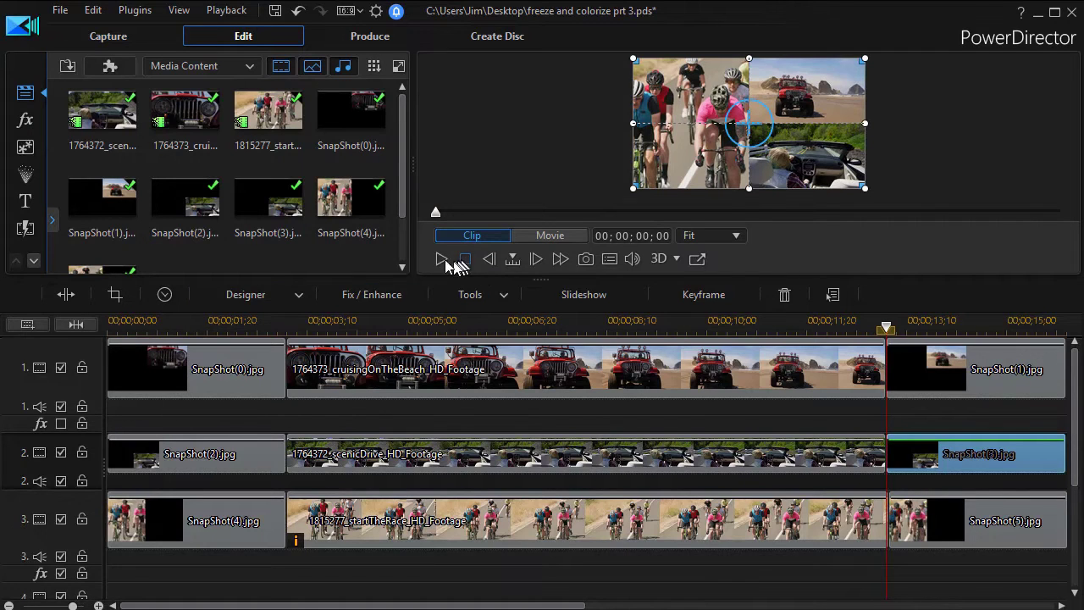
pyautogui.click(548, 237)
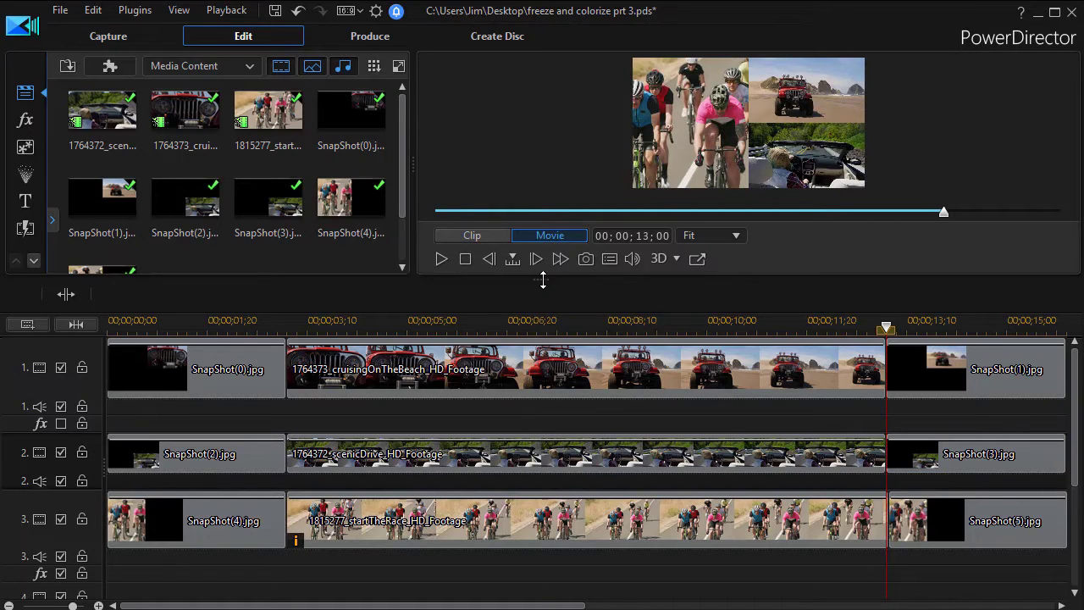
pyautogui.moveTo(543, 280); pyautogui.dragTo(534, 436)
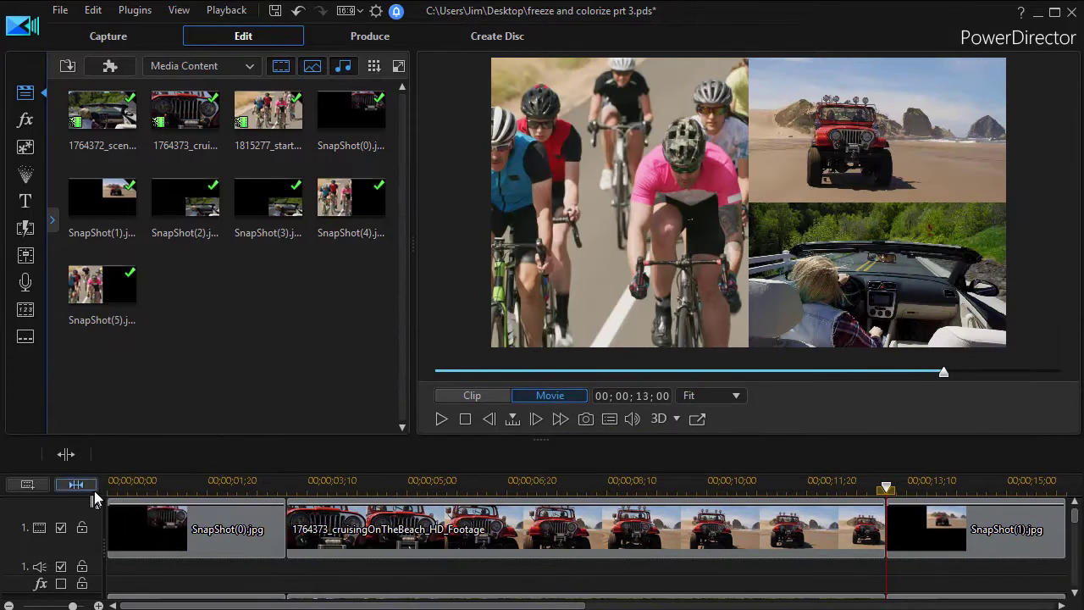
pyautogui.click(465, 418)
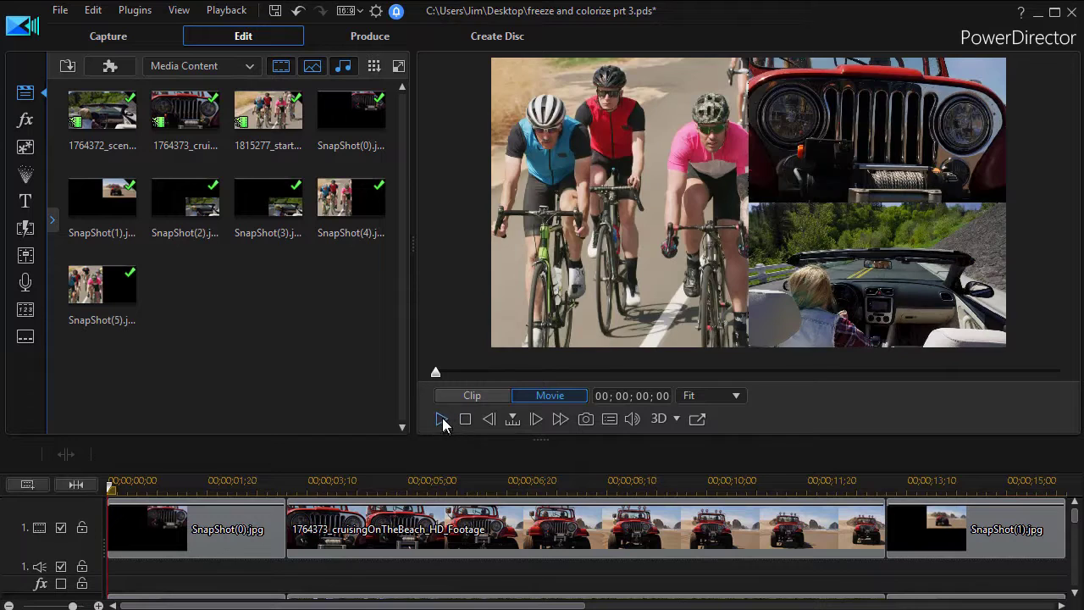
pyautogui.click(442, 418)
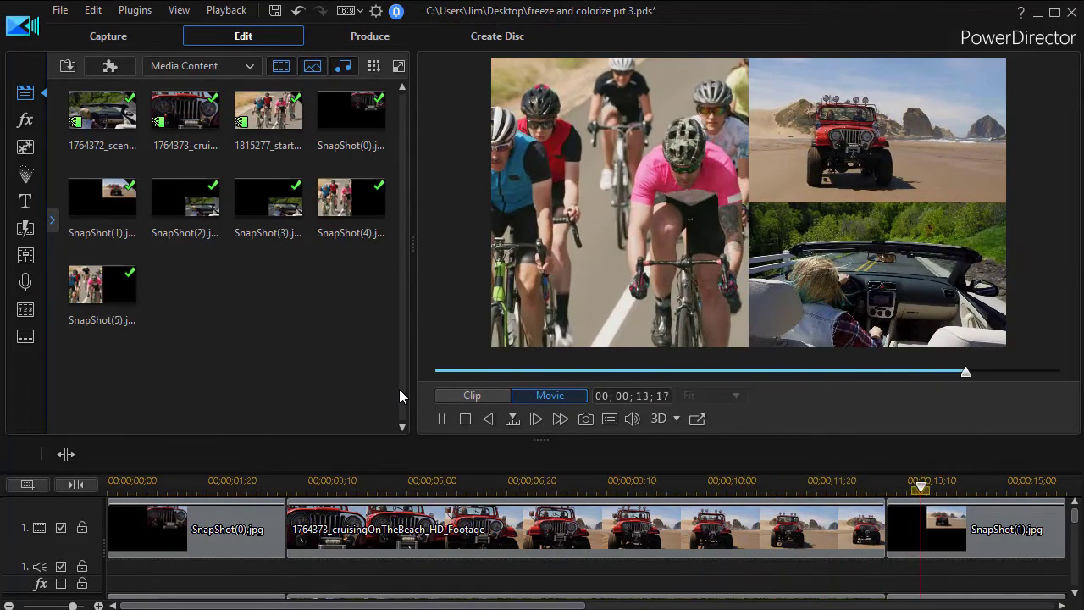
# Step: Stop playback, reveal all three video tracks, and zoom the timeline out to fit every clip
pyautogui.click(464, 420)
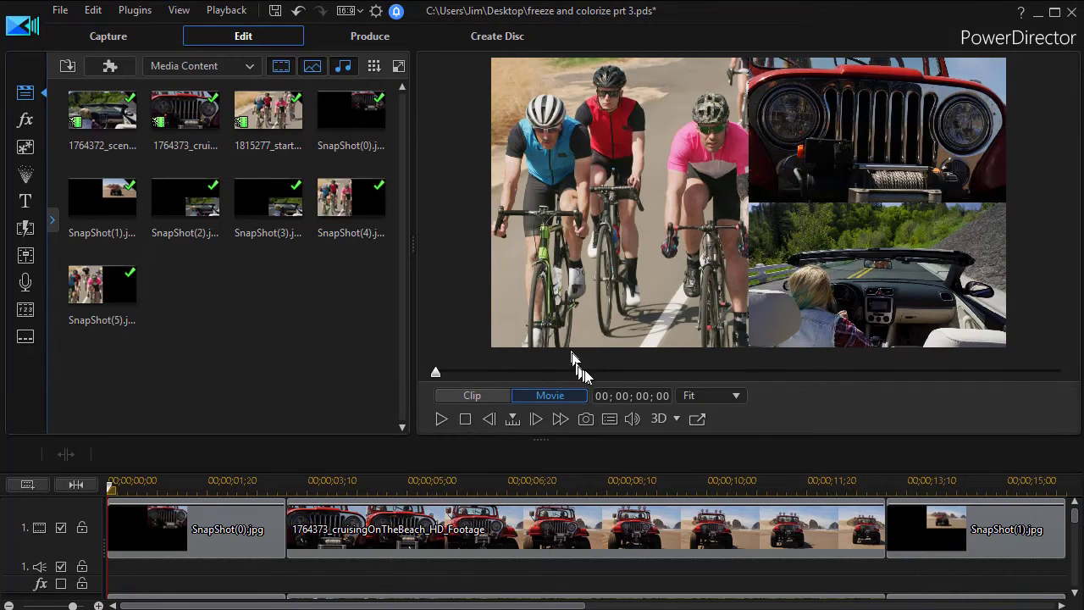
pyautogui.moveTo(542, 438); pyautogui.dragTo(540, 200)
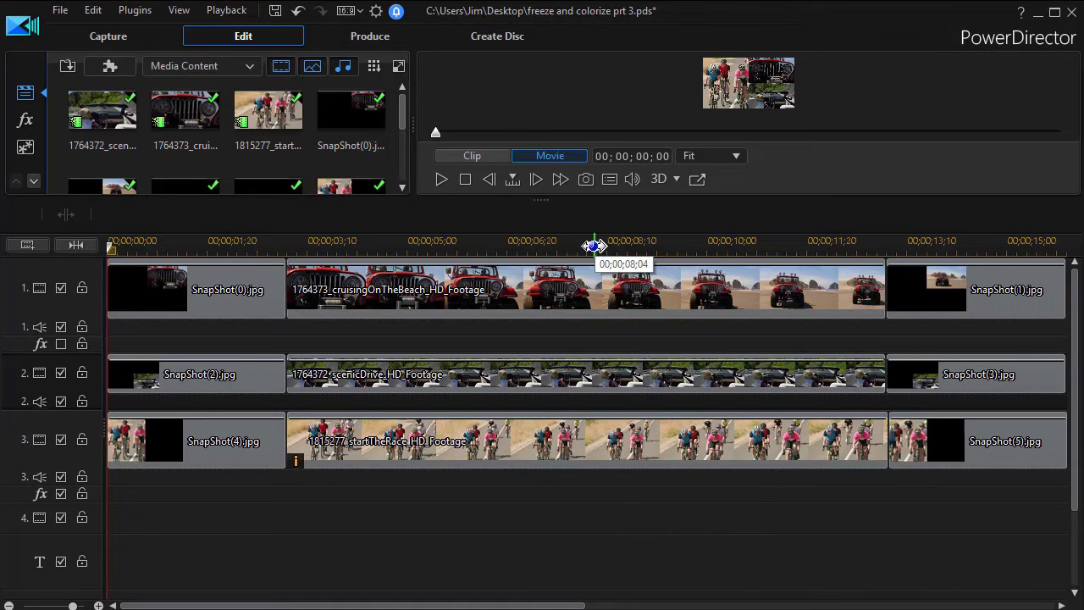
pyautogui.moveTo(596, 245); pyautogui.dragTo(400, 254)
pyautogui.moveTo(315, 239); pyautogui.dragTo(774, 238)
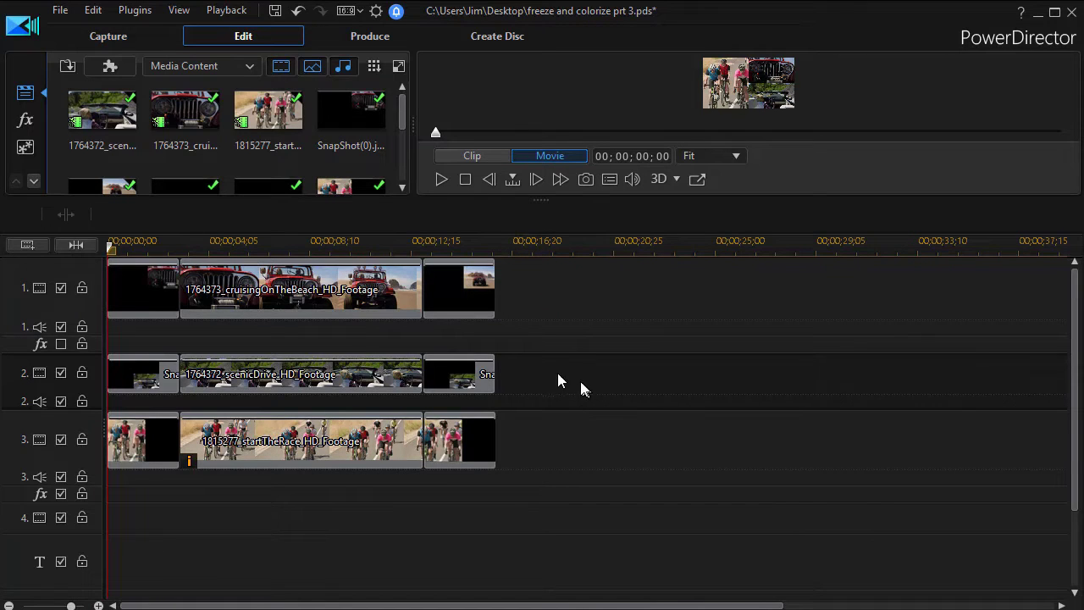
# Step: Move the scenicDrive footage and its end snapshot on track 2 to start at 00;00;13;01
pyautogui.moveTo(466, 372); pyautogui.dragTo(355, 376)
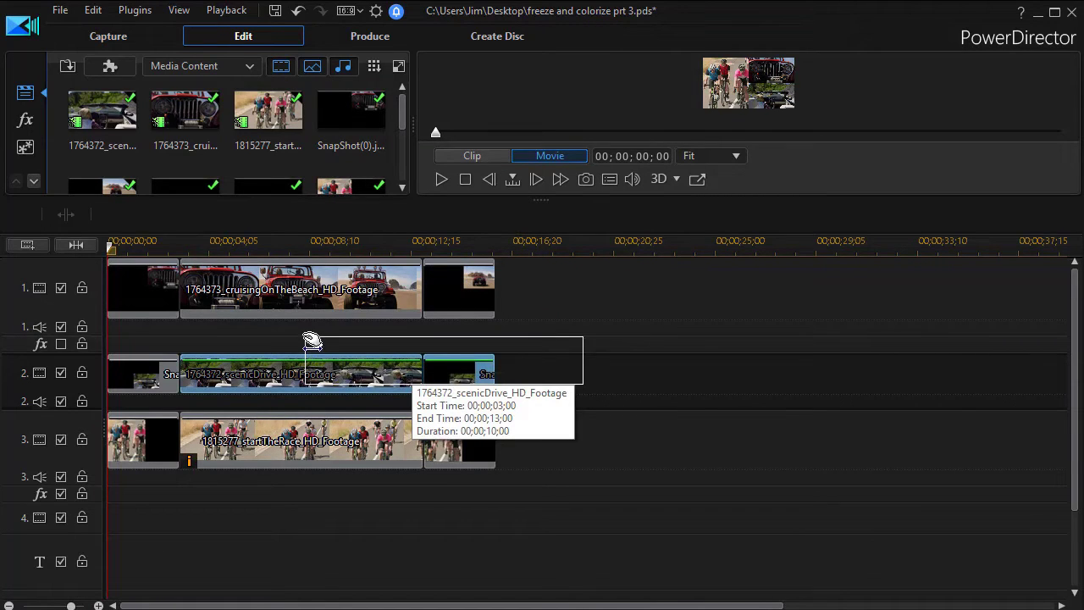
pyautogui.moveTo(311, 341); pyautogui.dragTo(314, 342)
pyautogui.moveTo(373, 373); pyautogui.dragTo(624, 389)
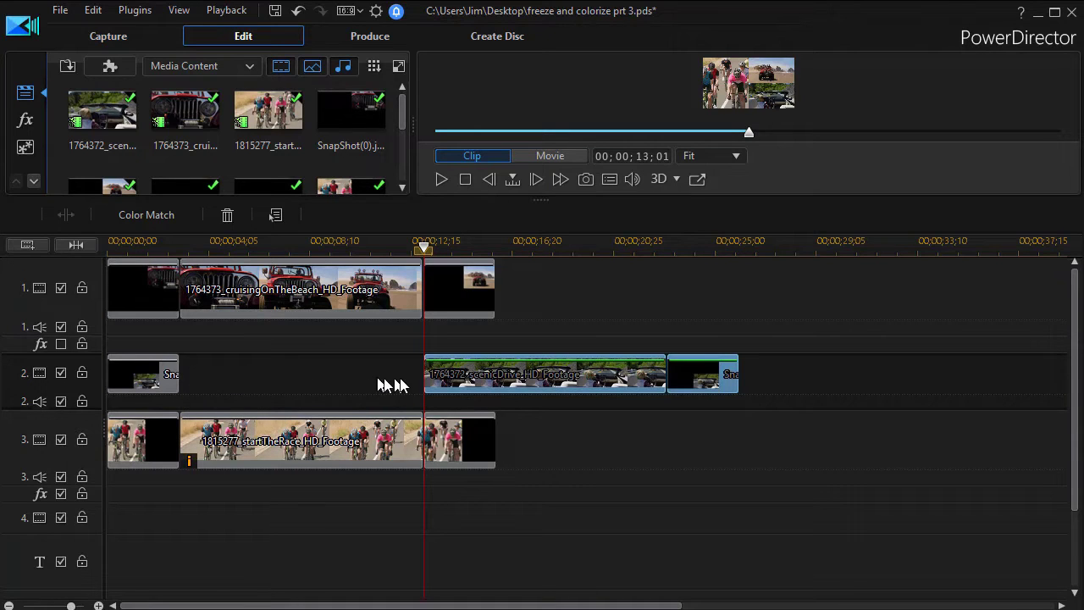
pyautogui.click(165, 373)
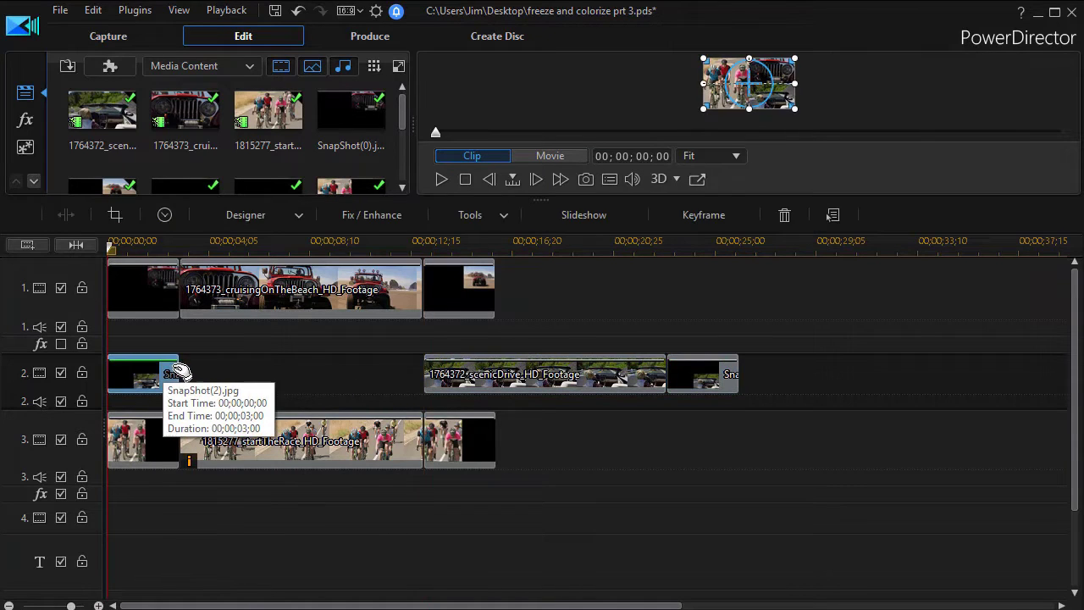
# Step: Extend SnapShot(2).jpg on track 2 to end at 00;00;13;00, meeting the scenicDrive footage
pyautogui.moveTo(180, 370); pyautogui.dragTo(420, 392)
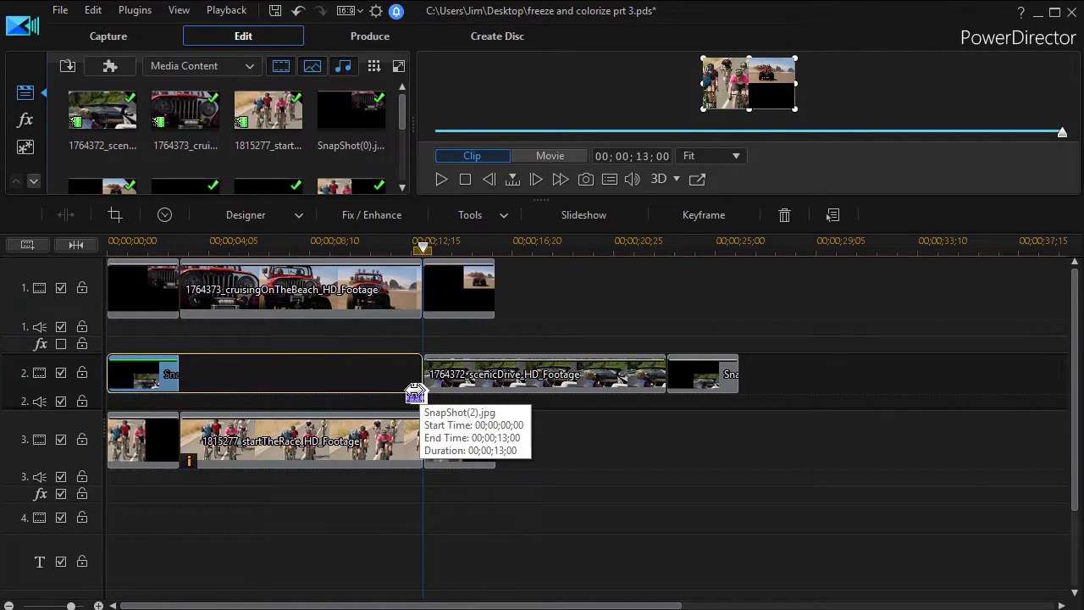
pyautogui.moveTo(415, 392); pyautogui.dragTo(417, 392)
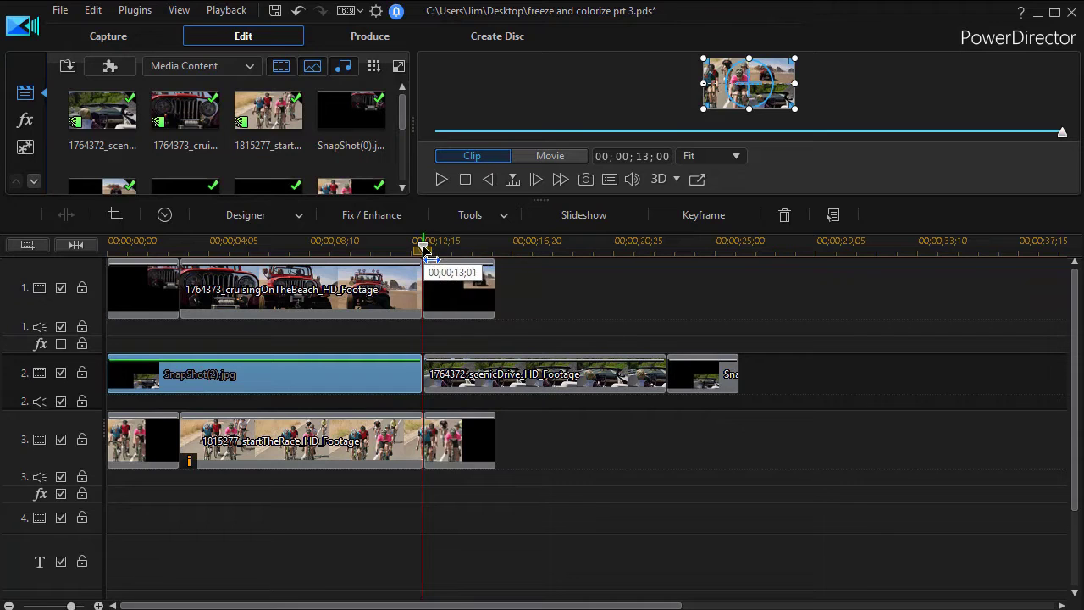
pyautogui.moveTo(423, 247); pyautogui.dragTo(237, 284)
pyautogui.click(246, 374)
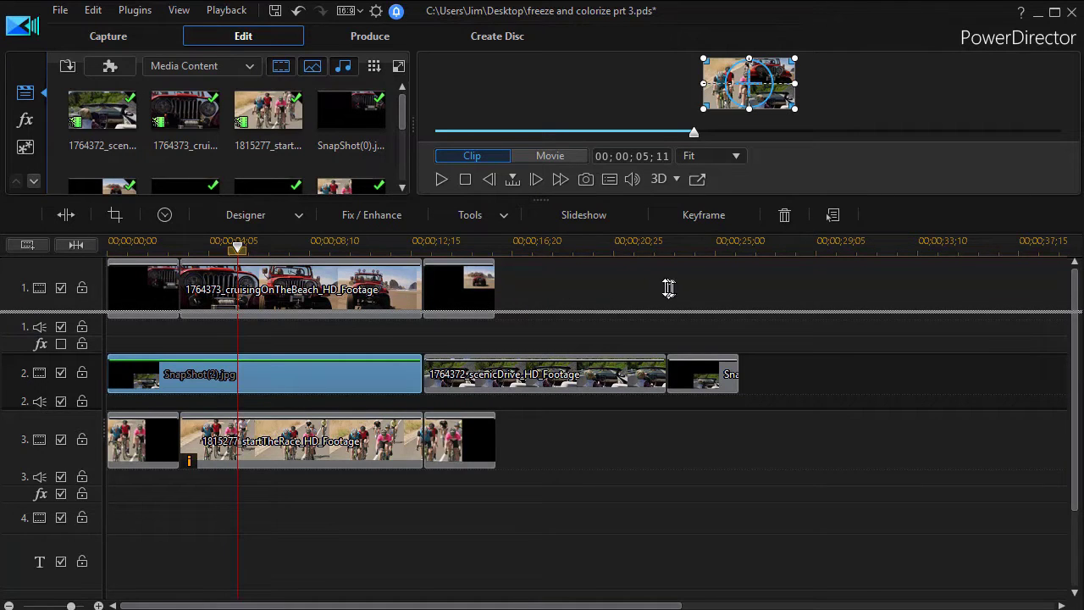
pyautogui.moveTo(668, 288); pyautogui.dragTo(658, 286)
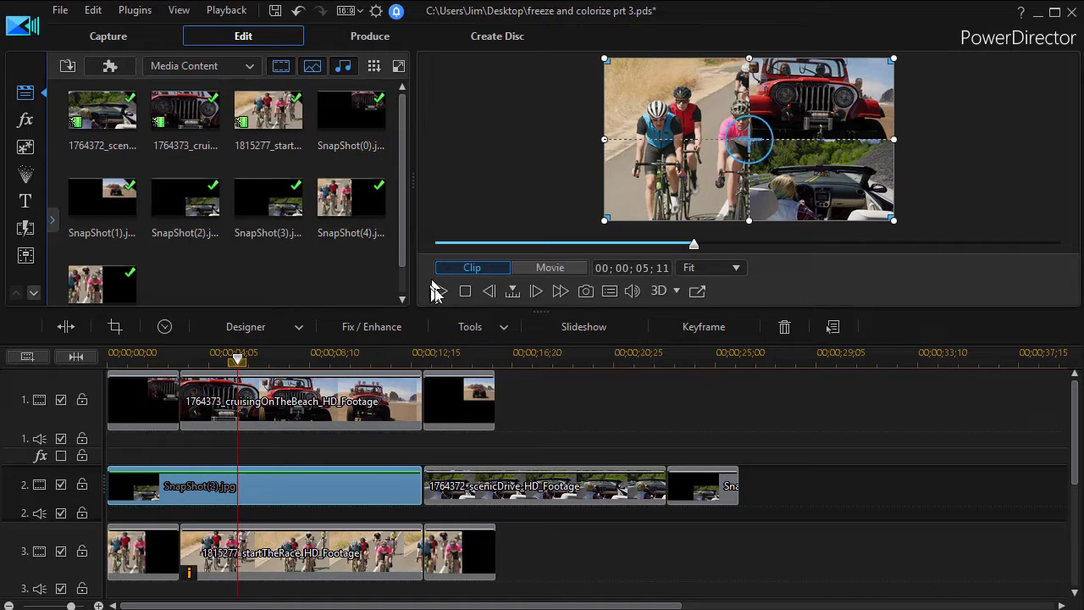
# Step: Play the revised collage through about 00;00;15;21, then stop it back at the start
pyautogui.click(439, 292)
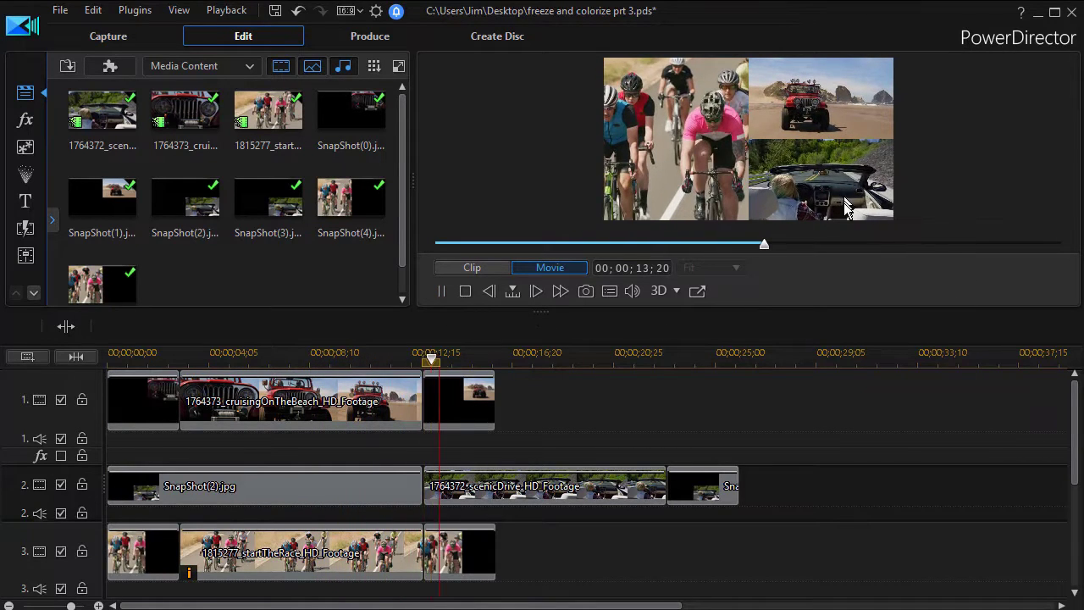
pyautogui.click(464, 292)
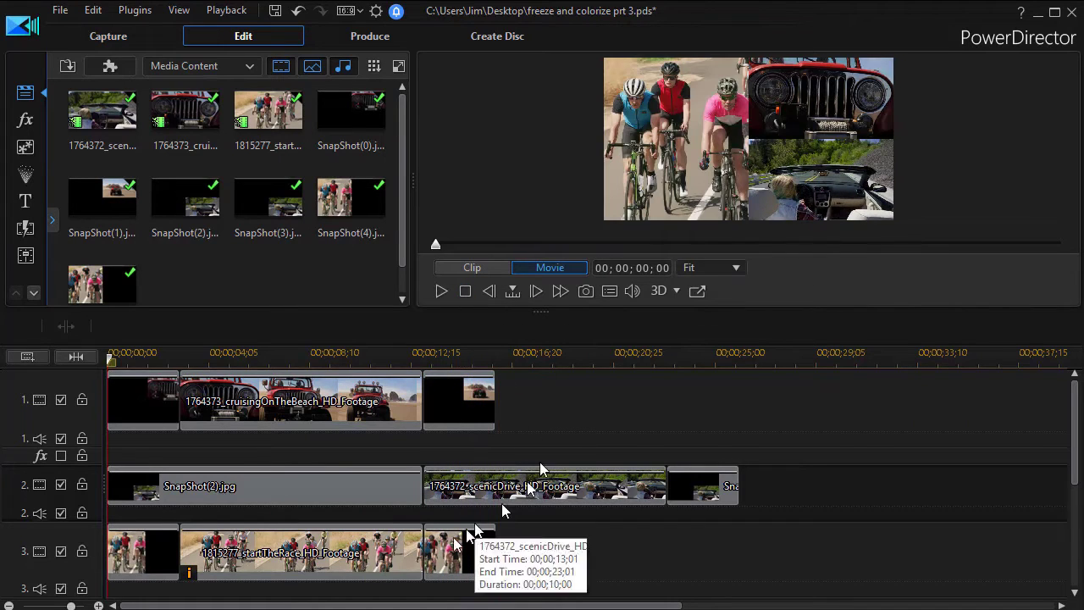
# Step: Move the startTheRace footage on track 3 to 00;00;23;01 and stretch SnapShot(4).jpg to meet it
pyautogui.click(341, 525)
pyautogui.moveTo(280, 550); pyautogui.dragTo(756, 564)
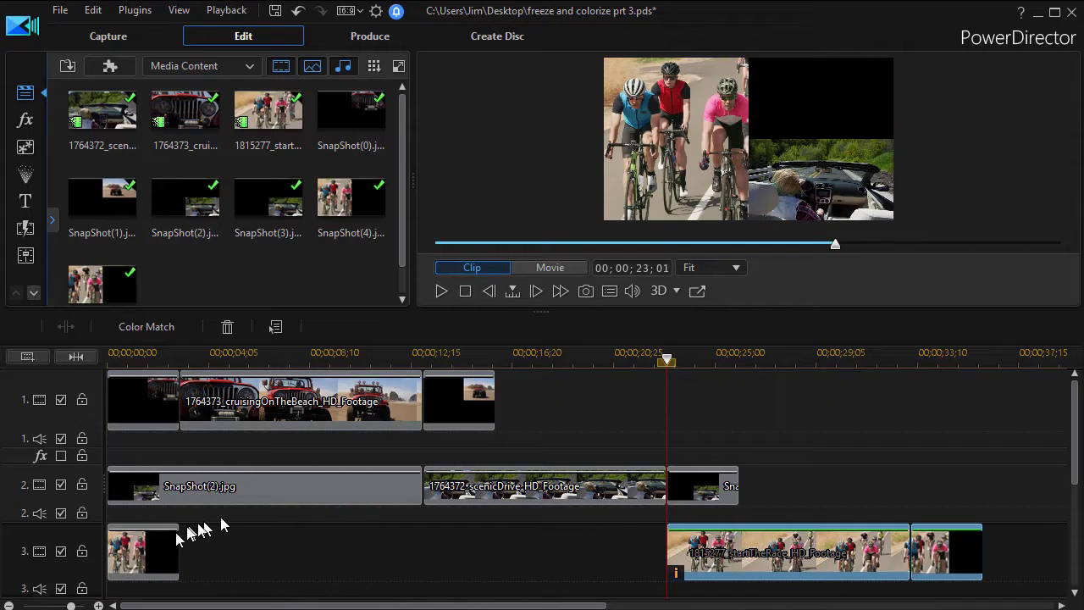
pyautogui.click(161, 549)
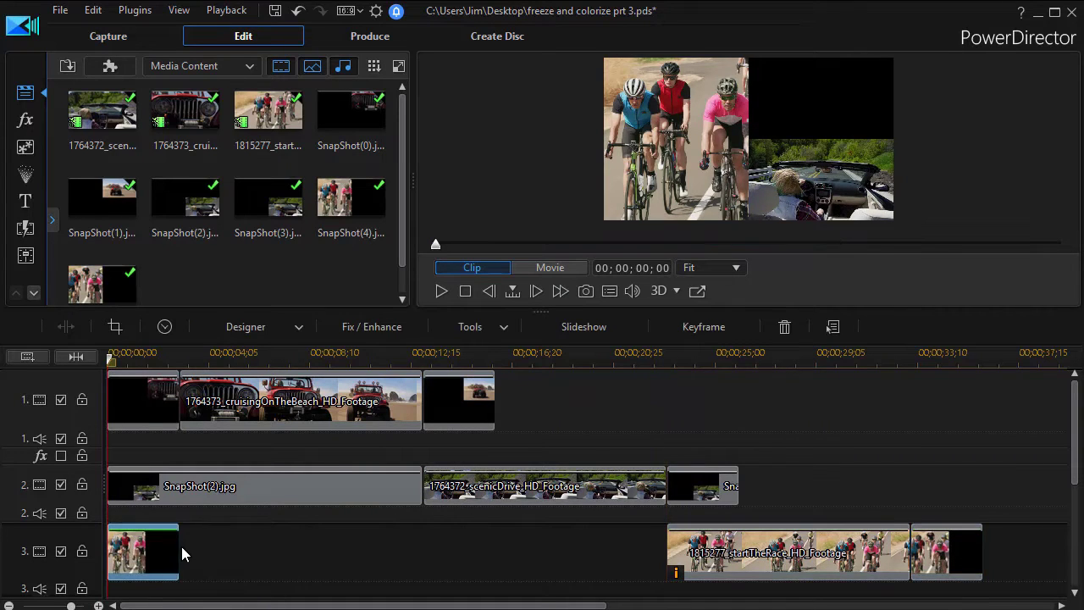
pyautogui.moveTo(180, 549); pyautogui.dragTo(668, 587)
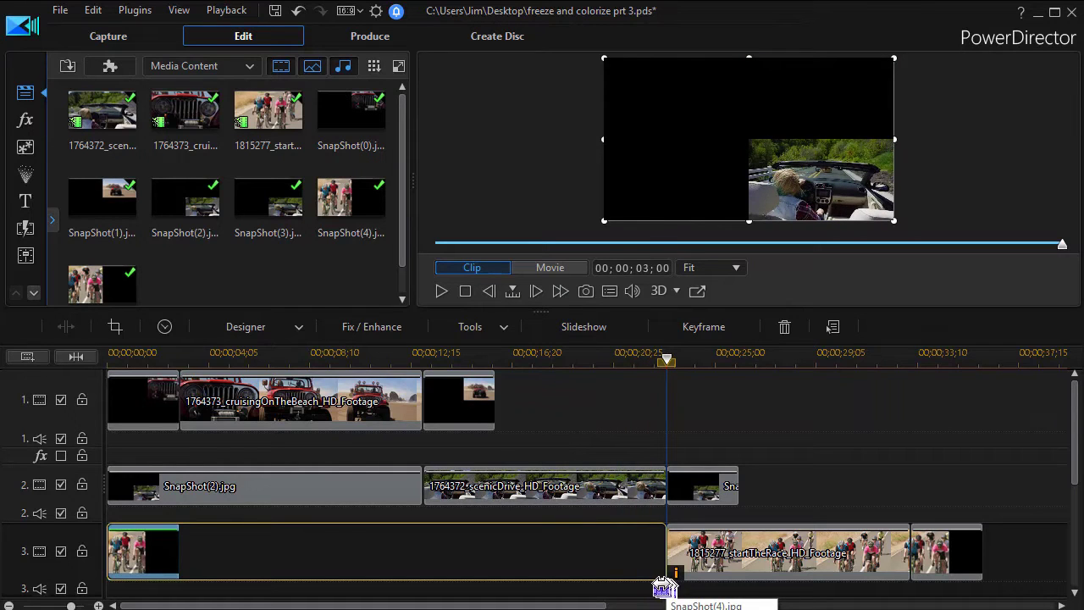
pyautogui.moveTo(641, 418); pyautogui.dragTo(839, 461)
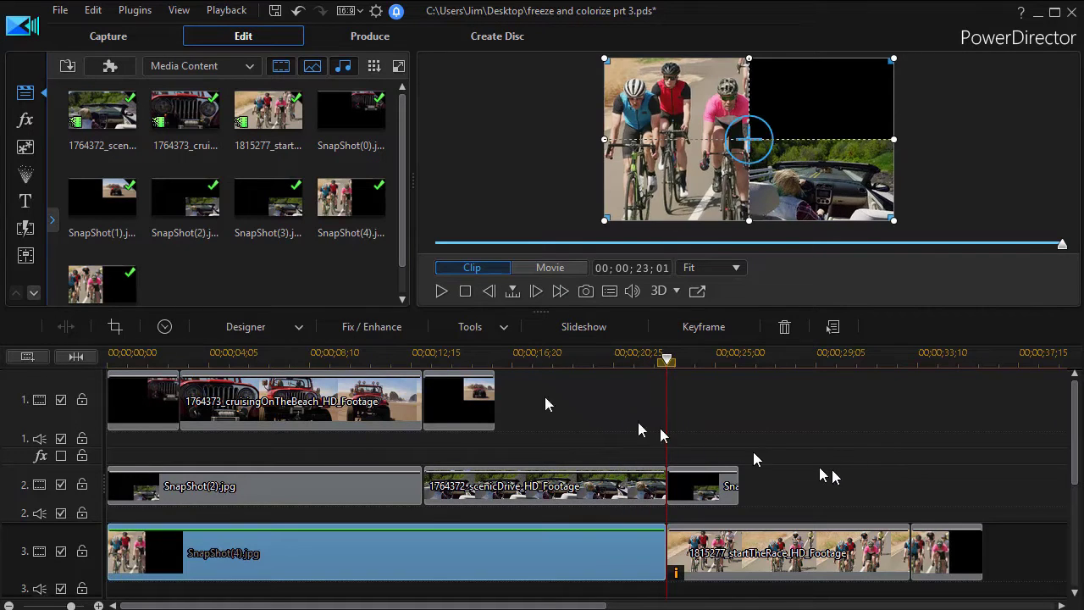
pyautogui.click(478, 405)
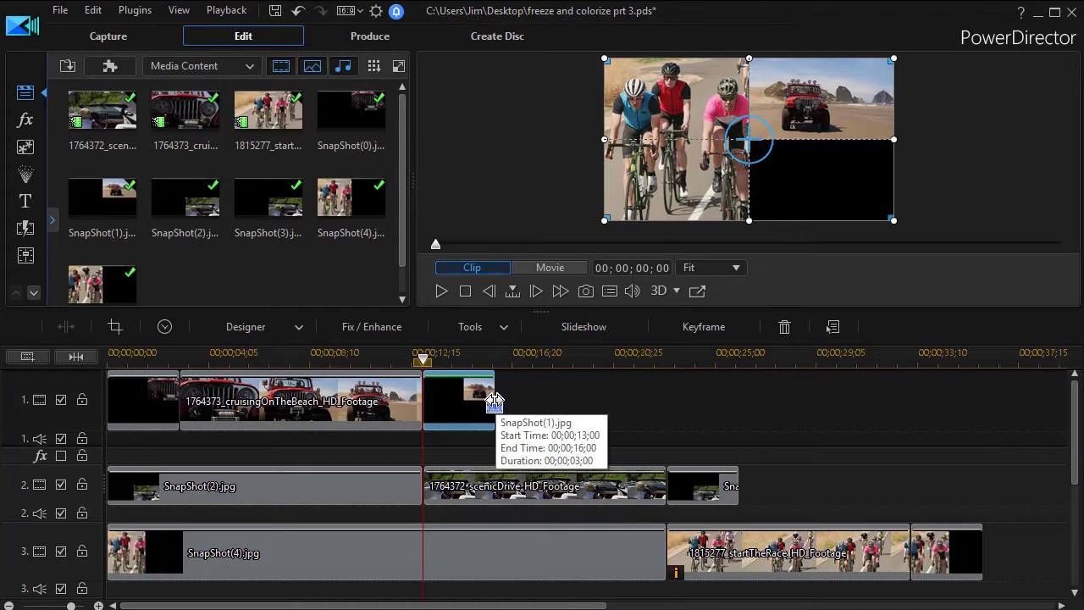
# Step: Extend SnapShot(1).jpg and SnapShot(3).jpg to 00;00;36;02 so all tracks end together
pyautogui.moveTo(494, 403); pyautogui.dragTo(984, 469)
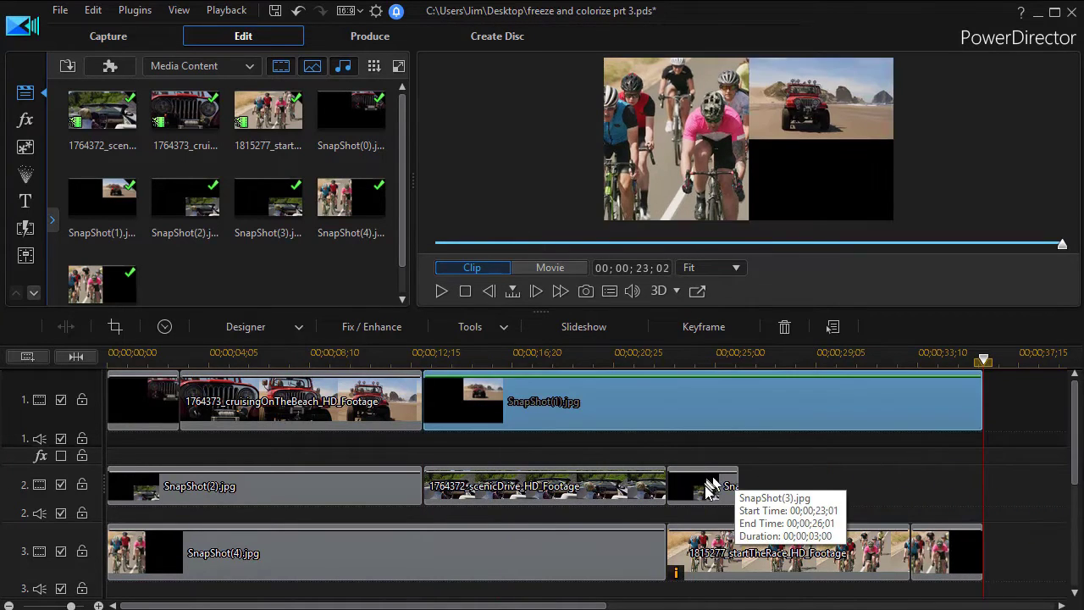
pyautogui.moveTo(719, 496); pyautogui.dragTo(982, 499)
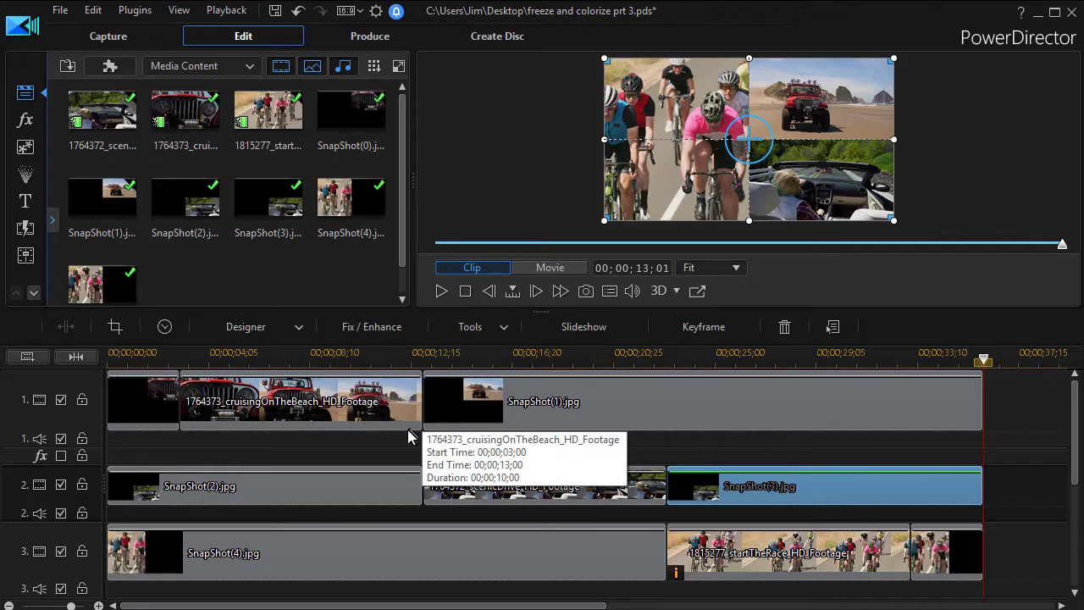
# Step: Play the retimed collage from near the start in an enlarged preview, cyclists moving and others frozen
pyautogui.click(134, 360)
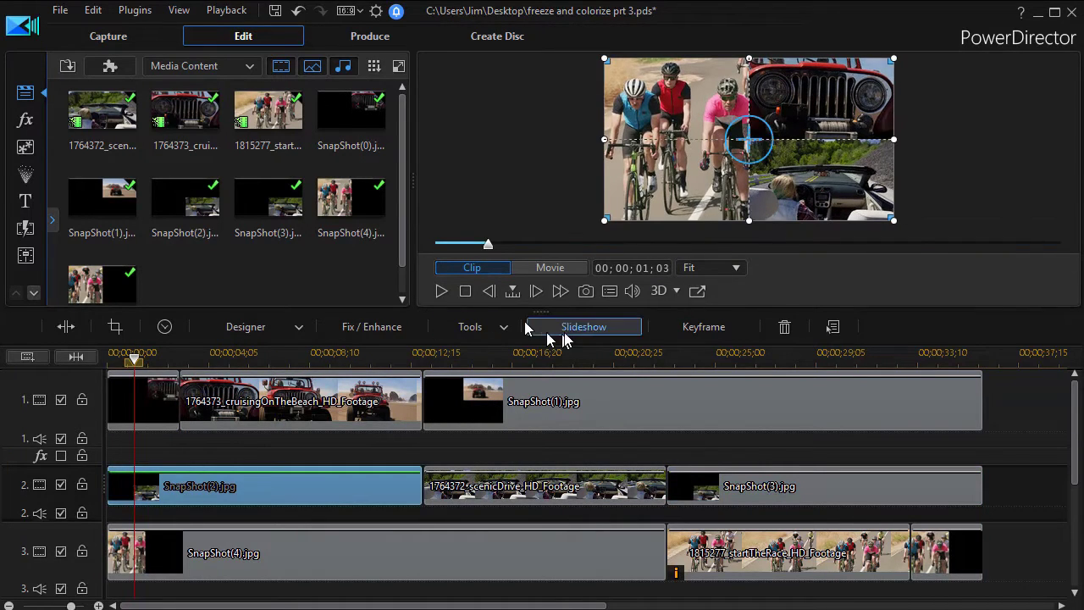
pyautogui.moveTo(542, 311); pyautogui.dragTo(537, 424)
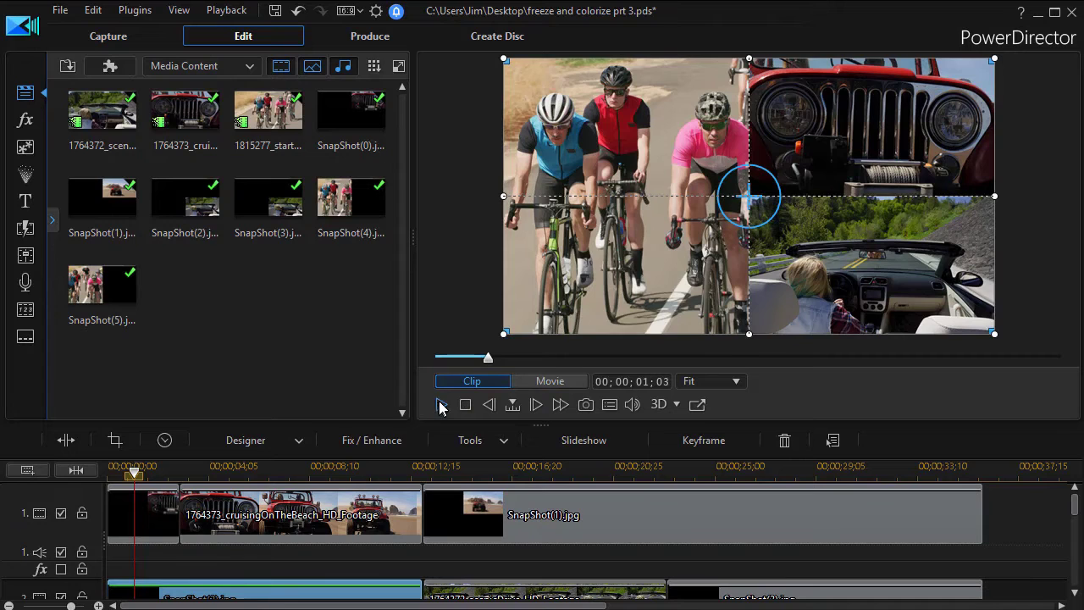
pyautogui.click(441, 406)
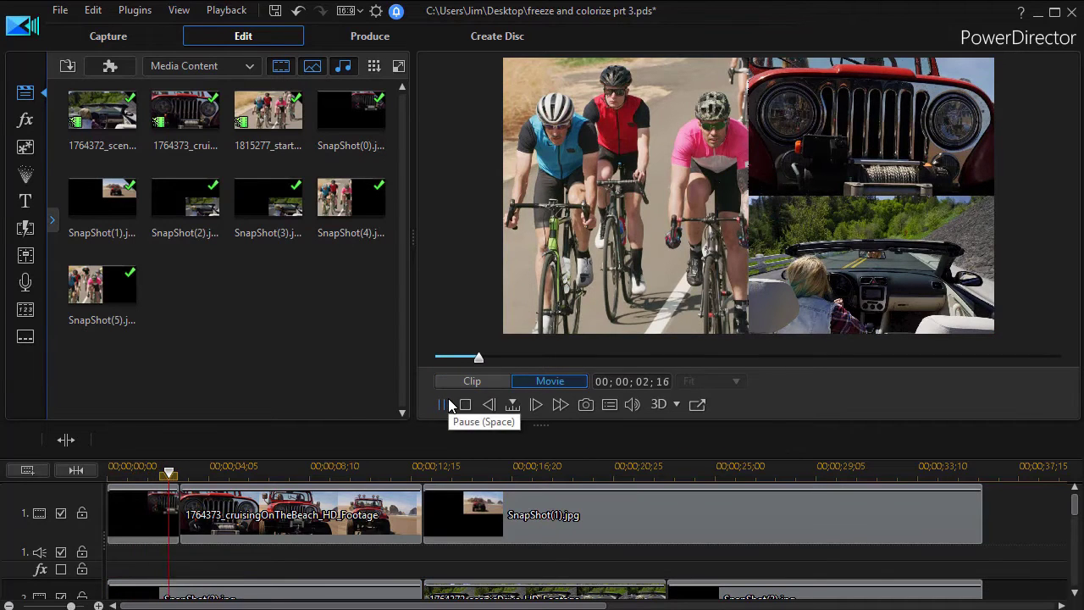